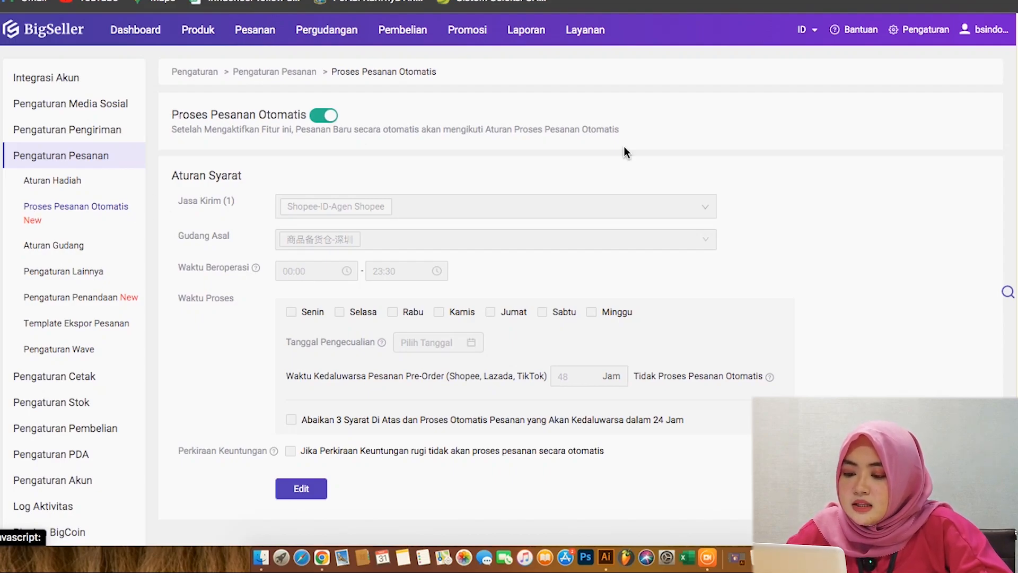
Step: Start editing the automatic order processing rule and view the available warehouses for Gudang Asal
{"action": "scroll", "coordinate": [761, 155], "scroll_direction": "down", "scroll_amount": 1}
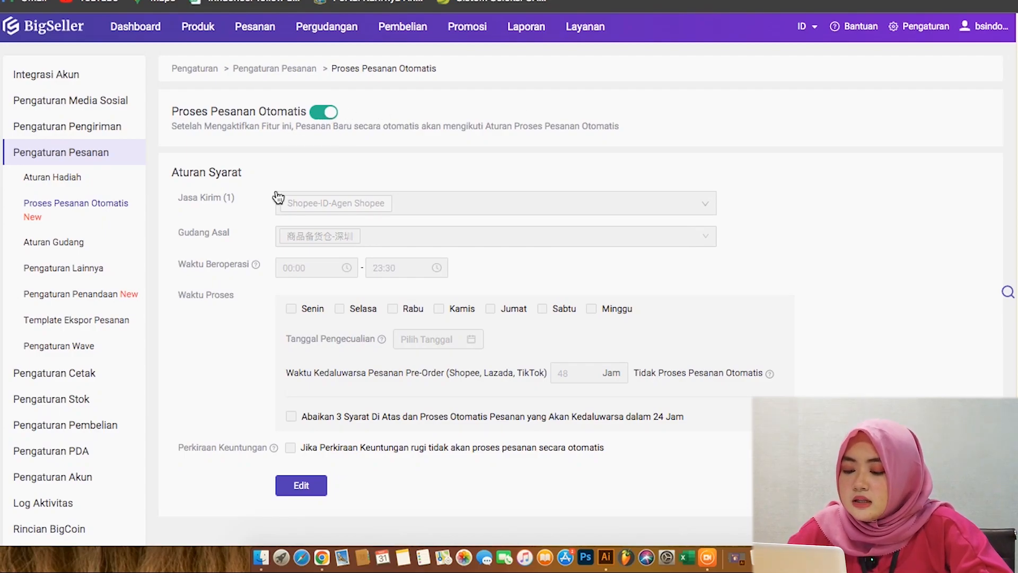
{"action": "left_click", "coordinate": [301, 485]}
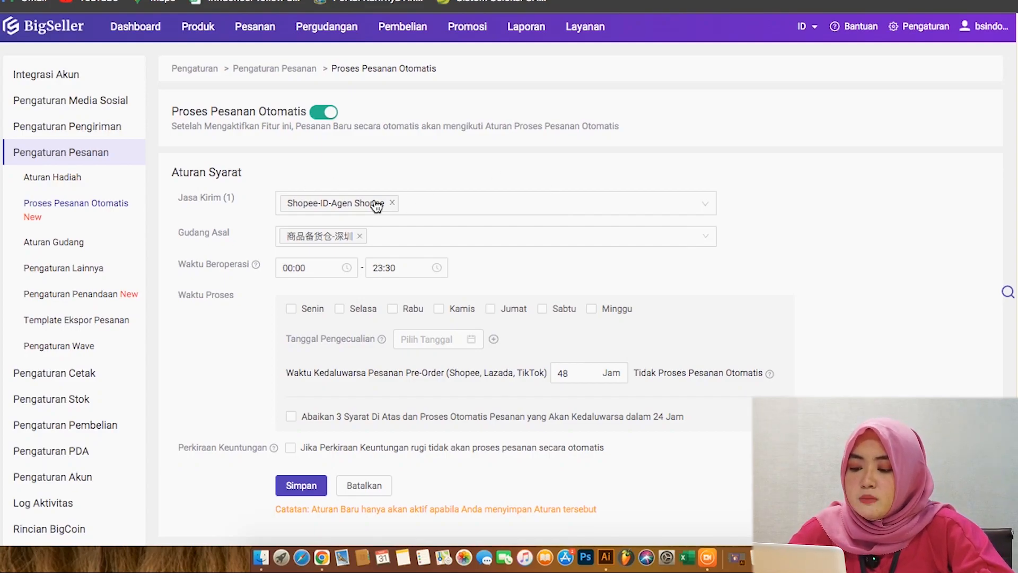
{"action": "left_click", "coordinate": [438, 233]}
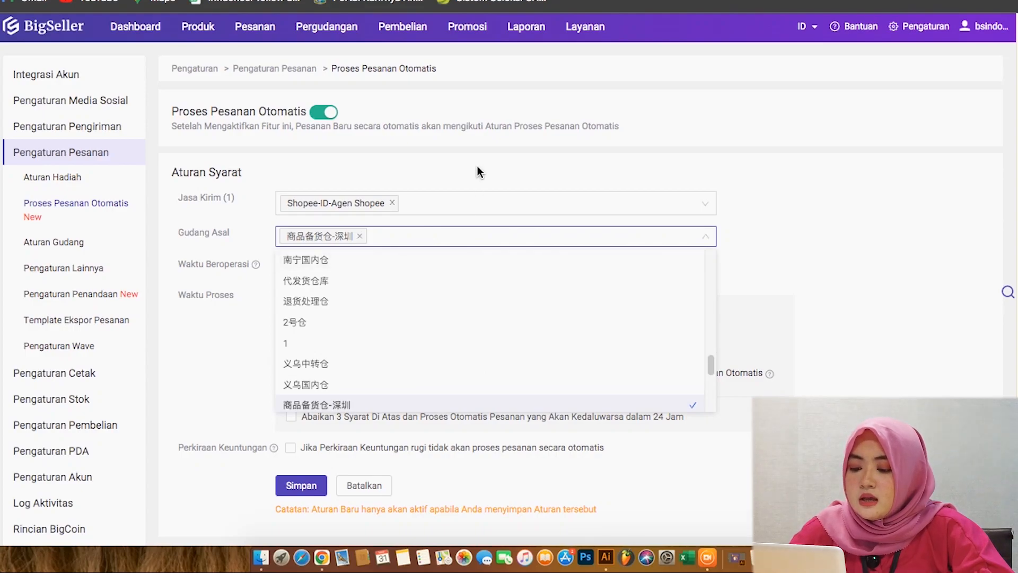
{"action": "left_click", "coordinate": [320, 247]}
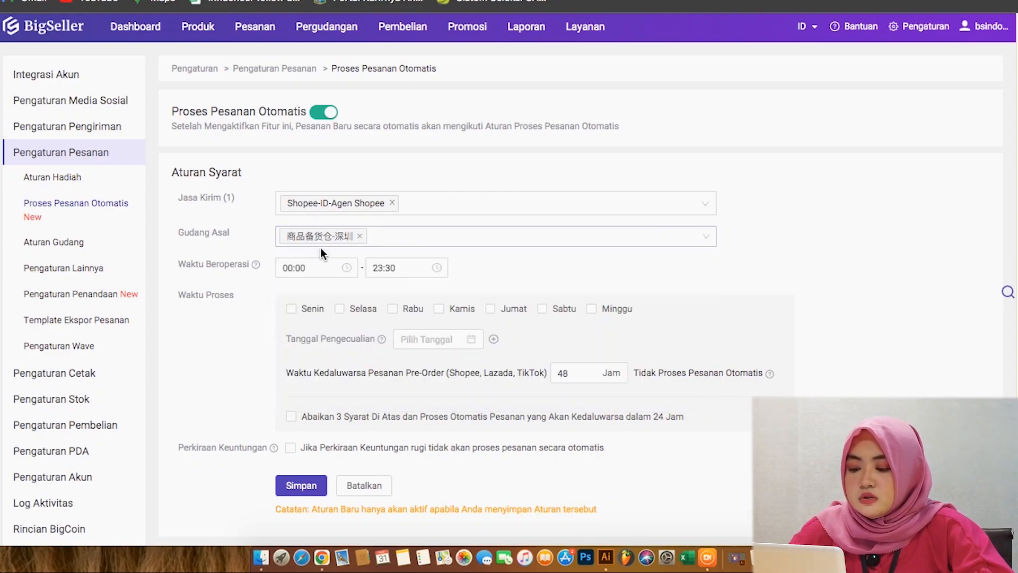
Step: Set the start of the rule's operating hours (Waktu Beroperasi) to 07:00
{"action": "left_click", "coordinate": [294, 268]}
{"action": "left_click", "coordinate": [378, 269]}
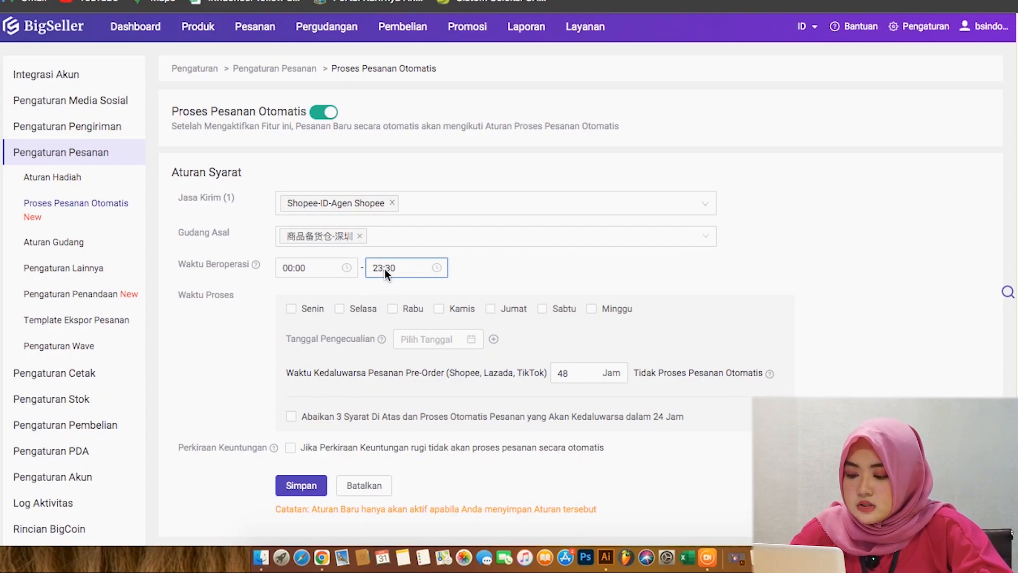
{"action": "left_click", "coordinate": [313, 268]}
{"action": "scroll", "coordinate": [296, 387], "scroll_direction": "down", "scroll_amount": 3}
{"action": "left_click", "coordinate": [289, 382]}
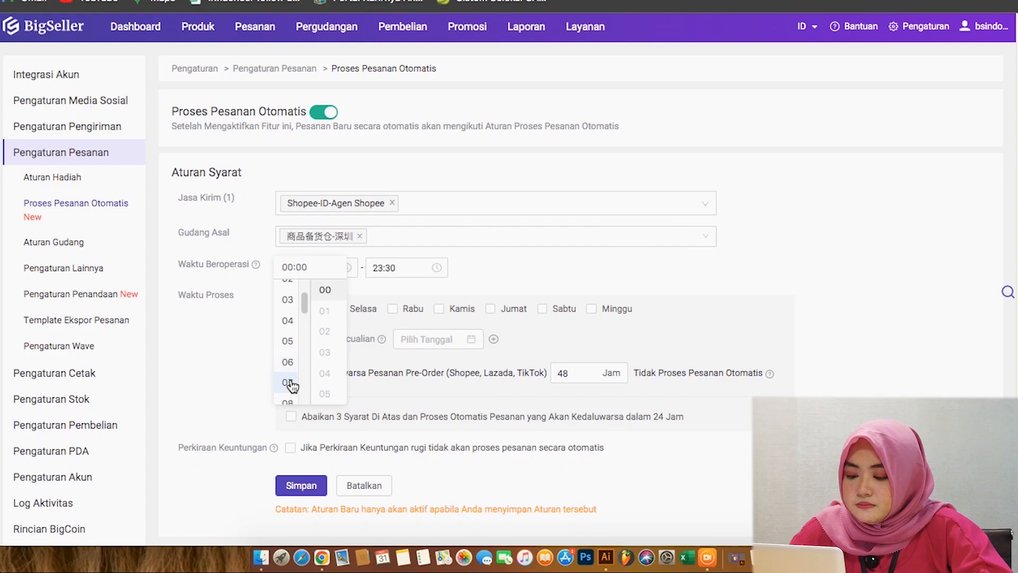
Step: Set the end of the operating hours to 12:00 and enable Minggu as a processing day under Waktu Proses
{"action": "left_click", "coordinate": [377, 272]}
{"action": "scroll", "coordinate": [391, 318], "scroll_direction": "up", "scroll_amount": 10}
{"action": "scroll", "coordinate": [378, 323], "scroll_direction": "down", "scroll_amount": 6}
{"action": "scroll", "coordinate": [378, 330], "scroll_direction": "up", "scroll_amount": 3}
{"action": "left_click", "coordinate": [378, 287]}
{"action": "scroll", "coordinate": [413, 297], "scroll_direction": "up", "scroll_amount": 10}
{"action": "left_click", "coordinate": [416, 295]}
{"action": "left_click", "coordinate": [542, 263]}
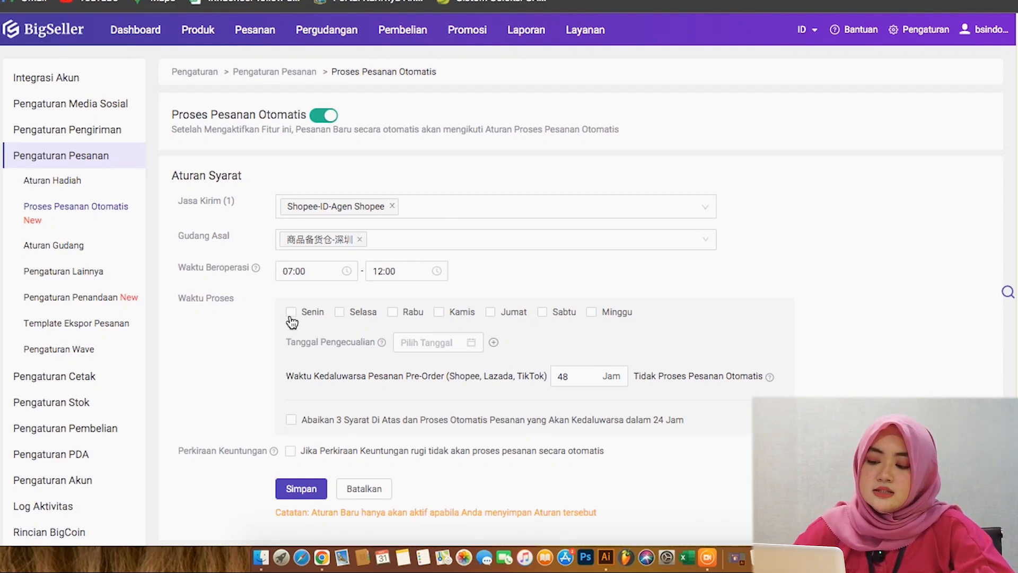
{"action": "left_click", "coordinate": [592, 313]}
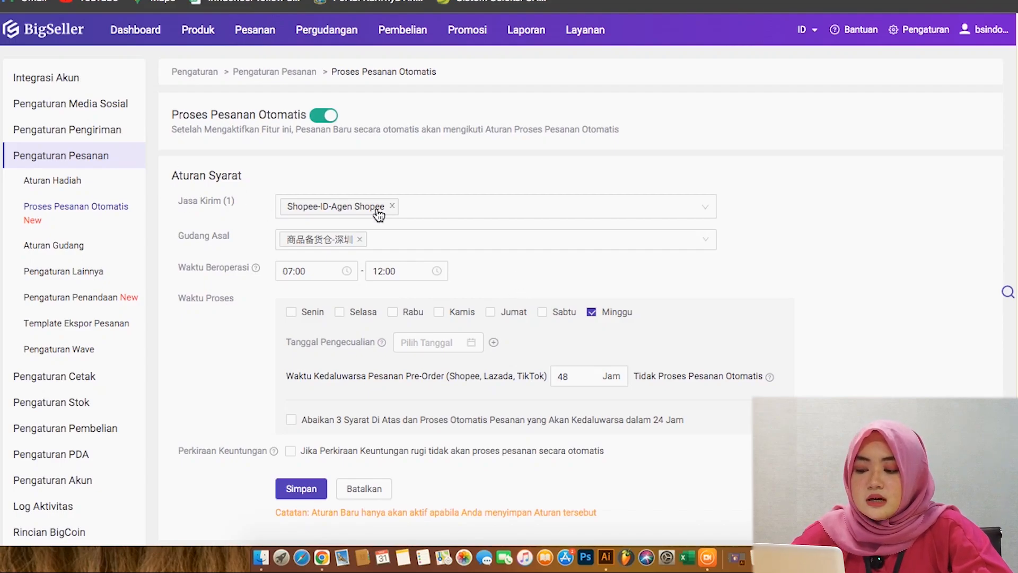
Step: Select all Shopee shipping services for the rule's Jasa Kirim and confirm the selection
{"action": "left_click", "coordinate": [422, 212]}
{"action": "left_click", "coordinate": [408, 212]}
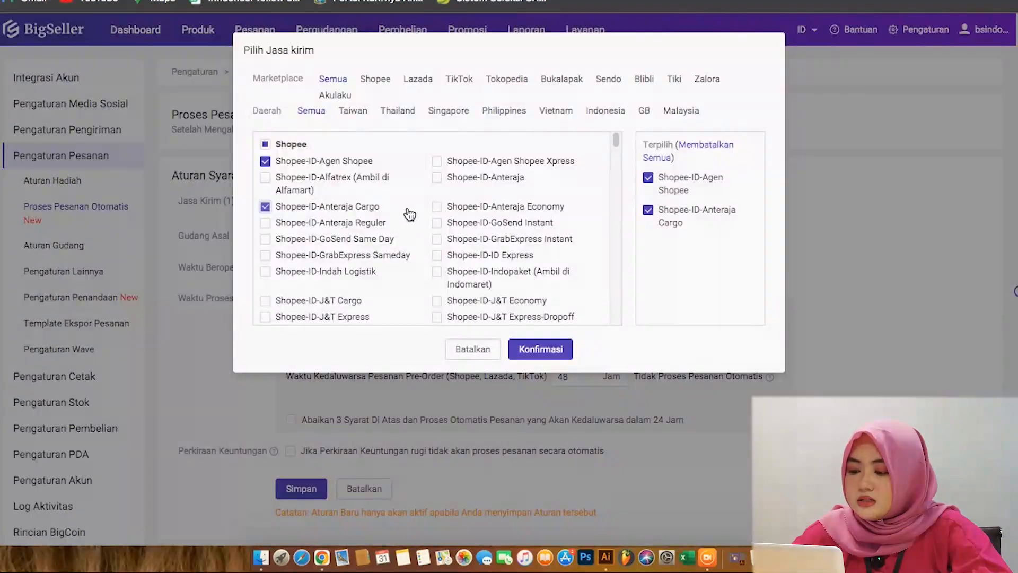
{"action": "left_click", "coordinate": [265, 144]}
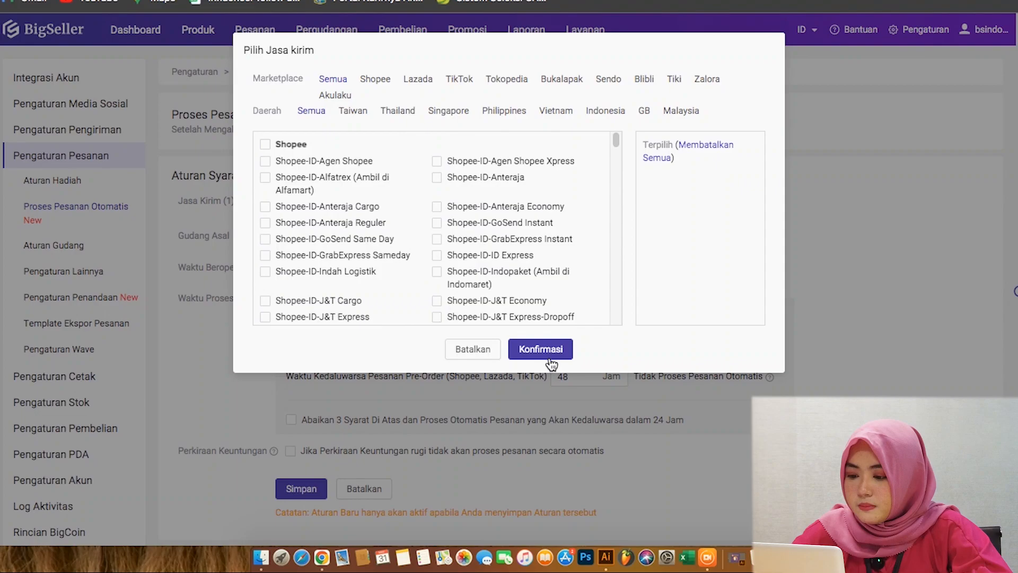
{"action": "left_click", "coordinate": [265, 144]}
{"action": "left_click", "coordinate": [266, 144]}
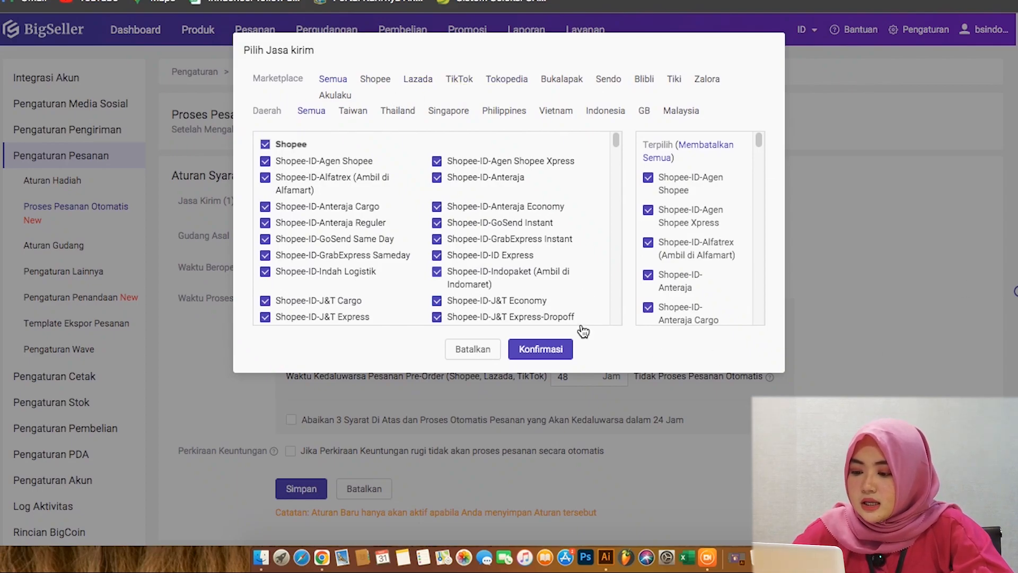
{"action": "left_click", "coordinate": [550, 354]}
Step: Review the list of Shopee shipping services chosen for the rule together with its warehouse, hours and processing-time conditions
{"action": "scroll", "coordinate": [368, 289], "scroll_direction": "down", "scroll_amount": 10}
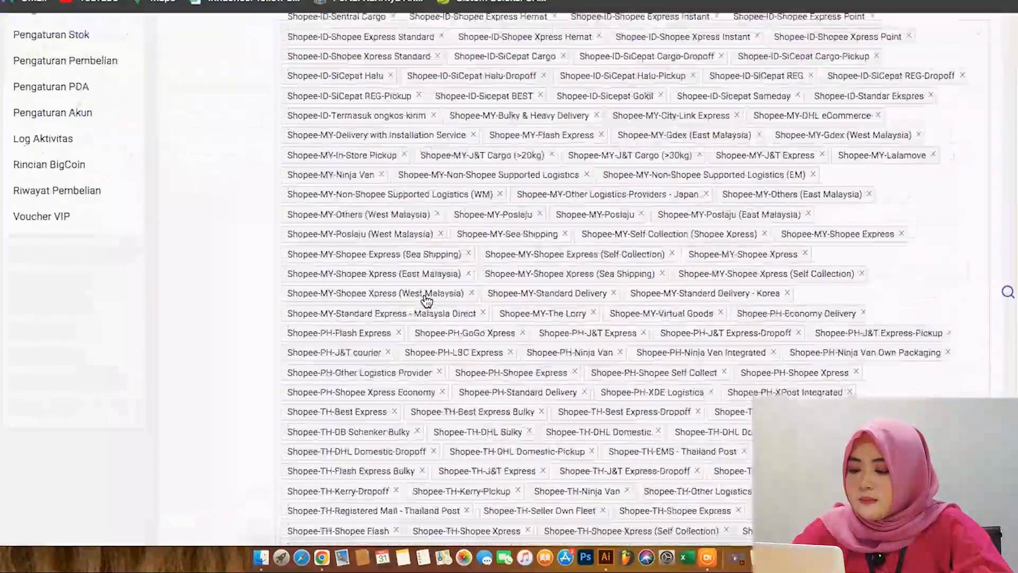
{"action": "scroll", "coordinate": [462, 172], "scroll_direction": "up", "scroll_amount": 3}
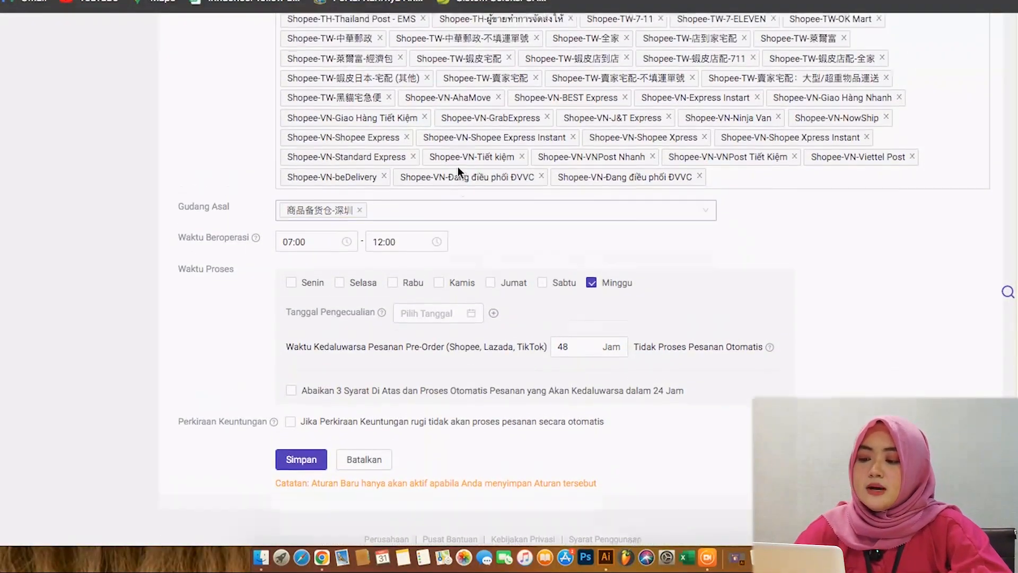
{"action": "scroll", "coordinate": [462, 172], "scroll_direction": "up", "scroll_amount": 5}
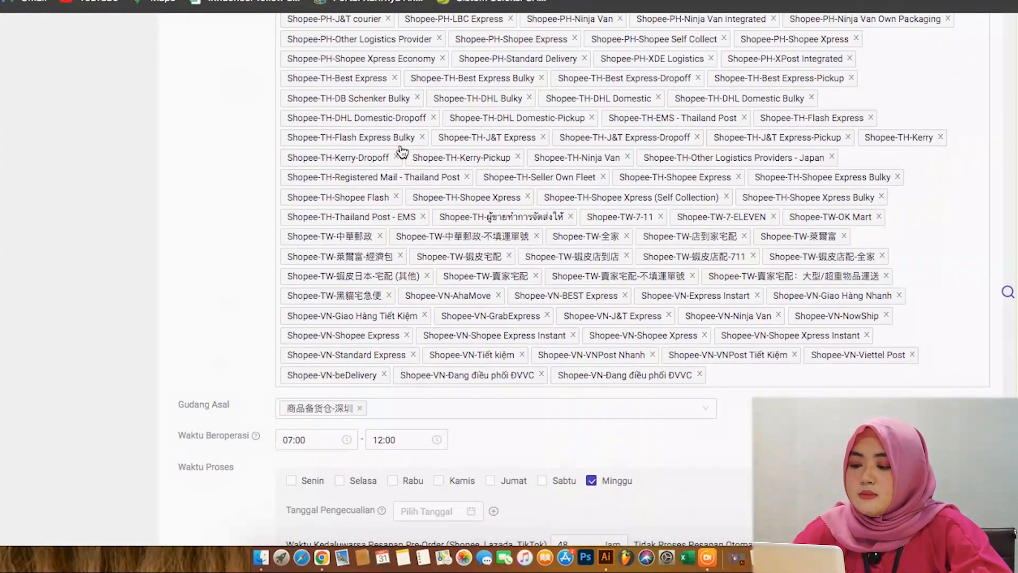
{"action": "scroll", "coordinate": [304, 256], "scroll_direction": "down", "scroll_amount": 8}
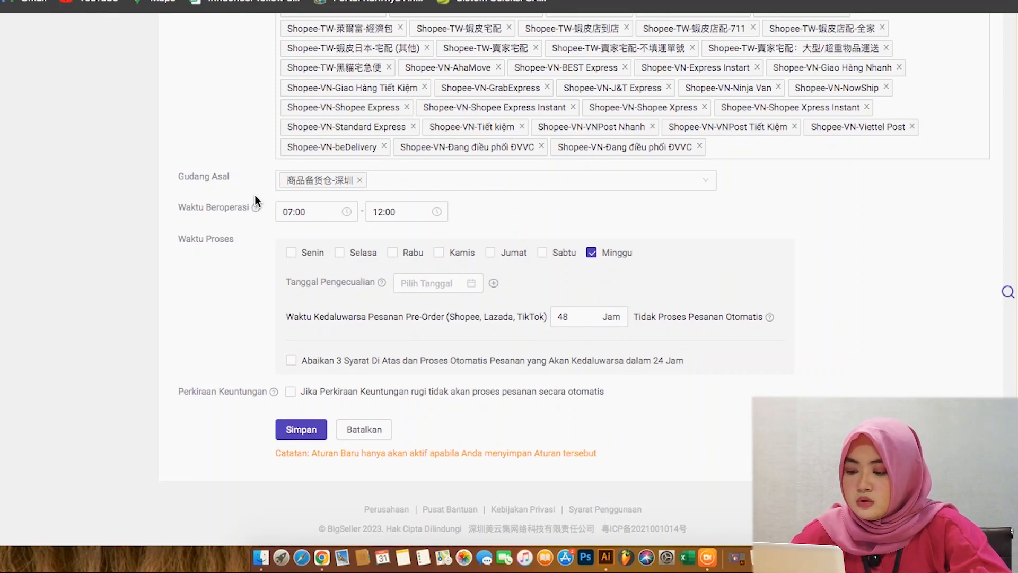
{"action": "scroll", "coordinate": [548, 268], "scroll_direction": "up", "scroll_amount": 3}
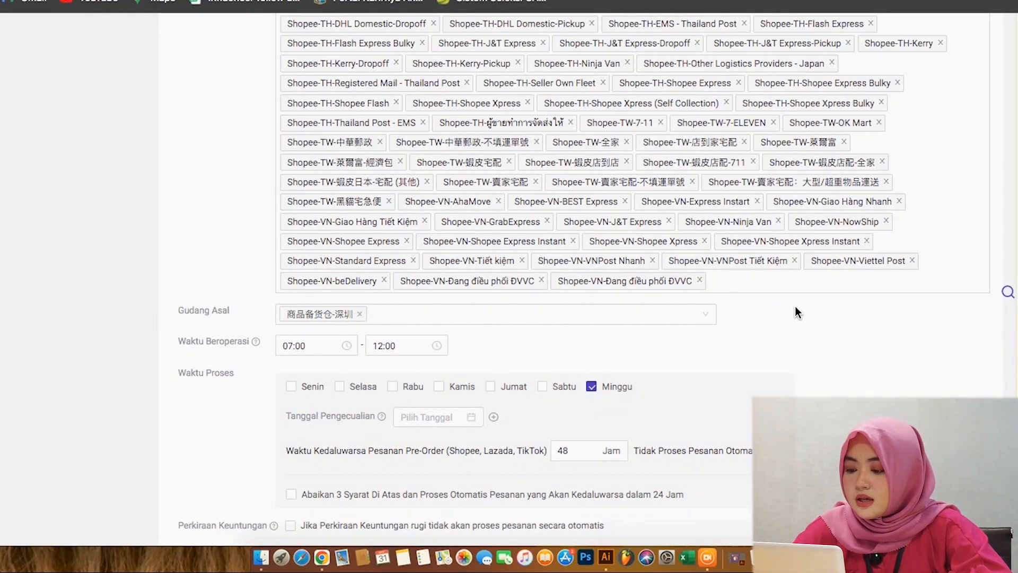
{"action": "scroll", "coordinate": [685, 310], "scroll_direction": "down", "scroll_amount": 2}
{"action": "scroll", "coordinate": [440, 345], "scroll_direction": "up", "scroll_amount": 20}
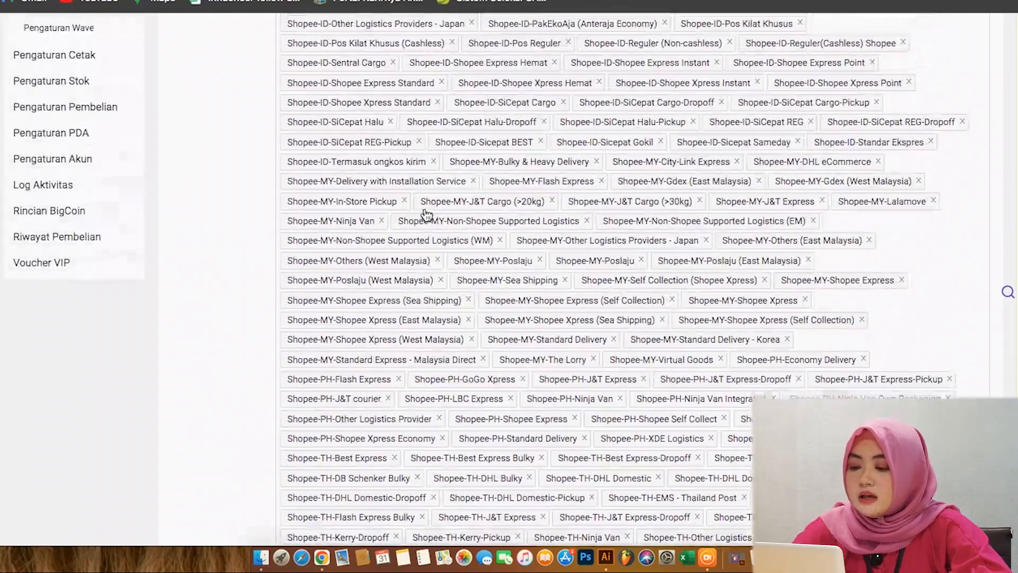
{"action": "scroll", "coordinate": [430, 222], "scroll_direction": "down", "scroll_amount": 20}
{"action": "scroll", "coordinate": [477, 249], "scroll_direction": "up", "scroll_amount": 20}
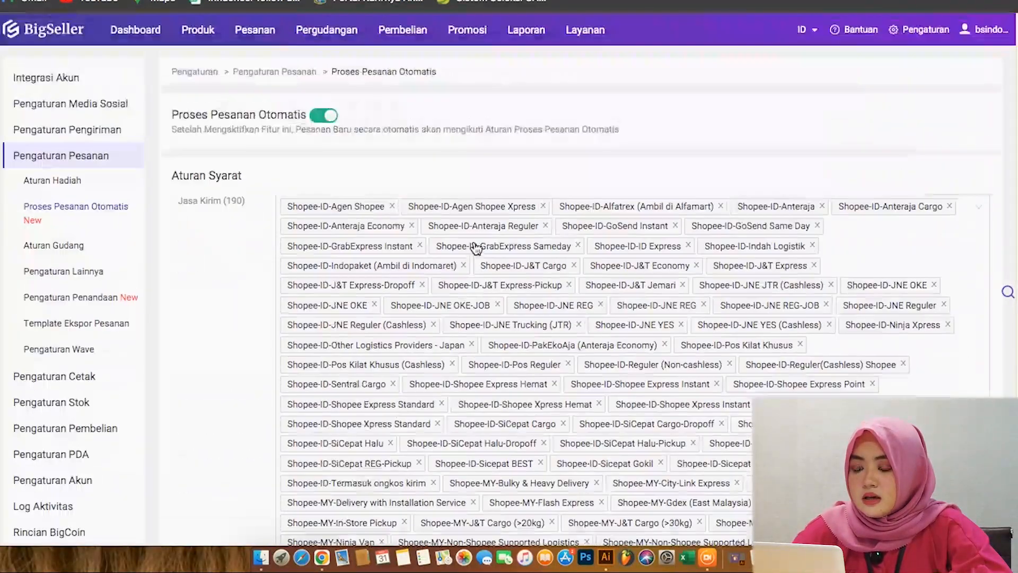
Step: Go to the Proses Pesanan page and show the orders under Menunggu Diproses
{"action": "mouse_move", "coordinate": [254, 42]}
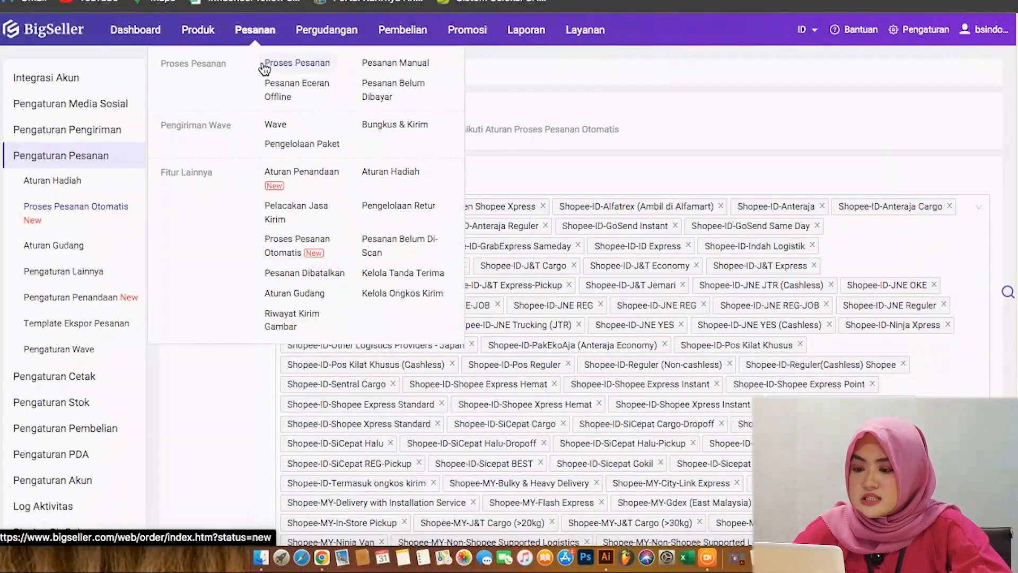
{"action": "left_click", "coordinate": [264, 64]}
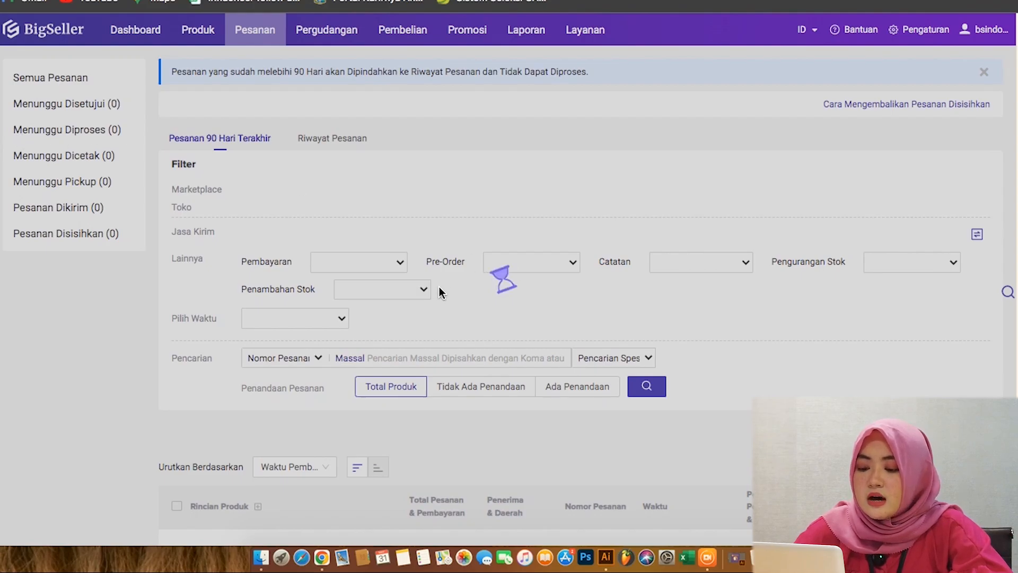
{"action": "scroll", "coordinate": [169, 139], "scroll_direction": "down", "scroll_amount": 1}
{"action": "scroll", "coordinate": [170, 139], "scroll_direction": "up", "scroll_amount": 1}
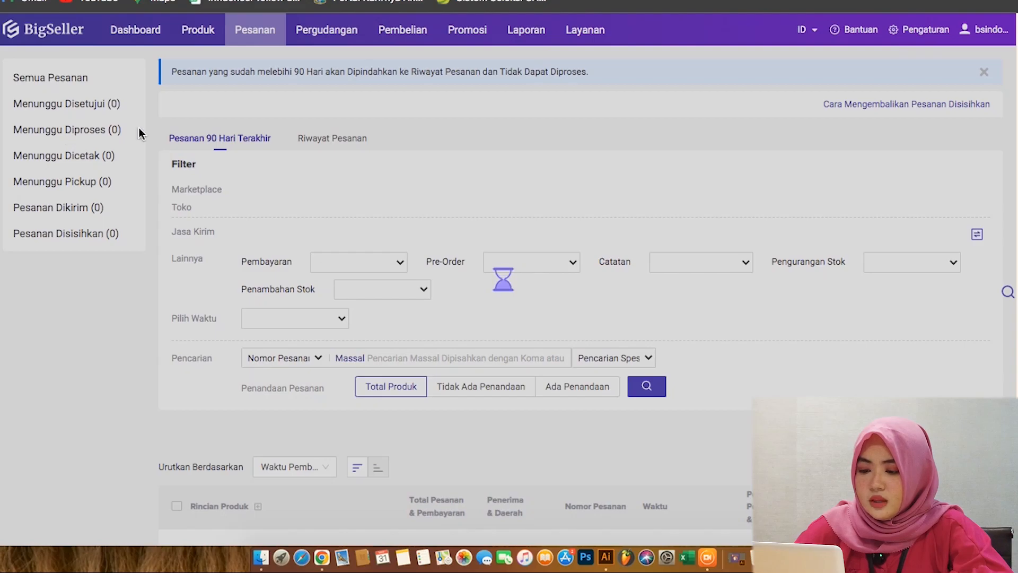
{"action": "left_click", "coordinate": [73, 131]}
Step: Examine the filters, order statuses and processing tabs for the orders waiting to be processed
{"action": "scroll", "coordinate": [216, 401], "scroll_direction": "down", "scroll_amount": 2}
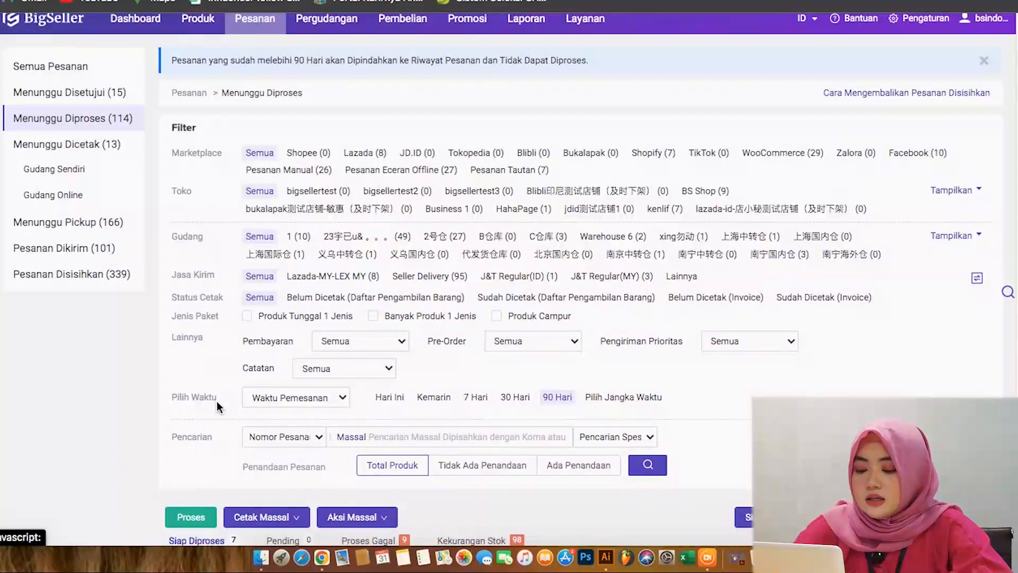
{"action": "scroll", "coordinate": [641, 53], "scroll_direction": "up", "scroll_amount": 2}
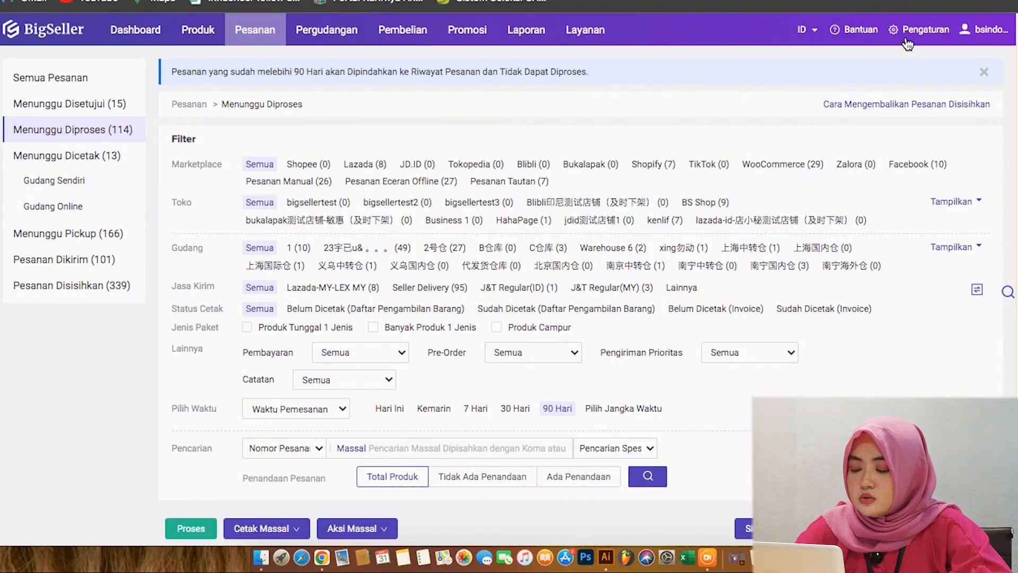
{"action": "scroll", "coordinate": [814, 119], "scroll_direction": "down", "scroll_amount": 6}
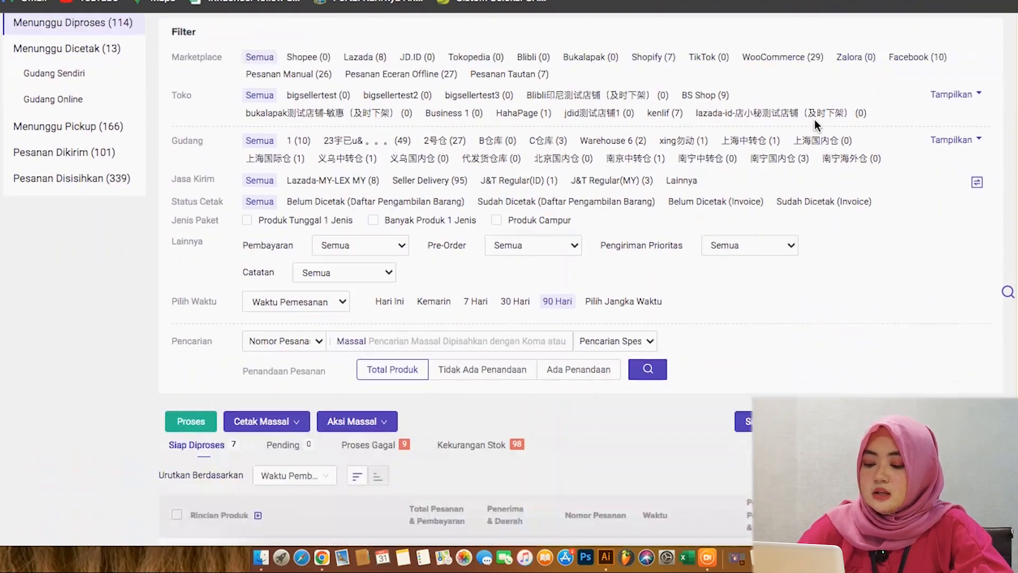
{"action": "scroll", "coordinate": [185, 285], "scroll_direction": "up", "scroll_amount": 5}
{"action": "scroll", "coordinate": [185, 285], "scroll_direction": "up", "scroll_amount": 1}
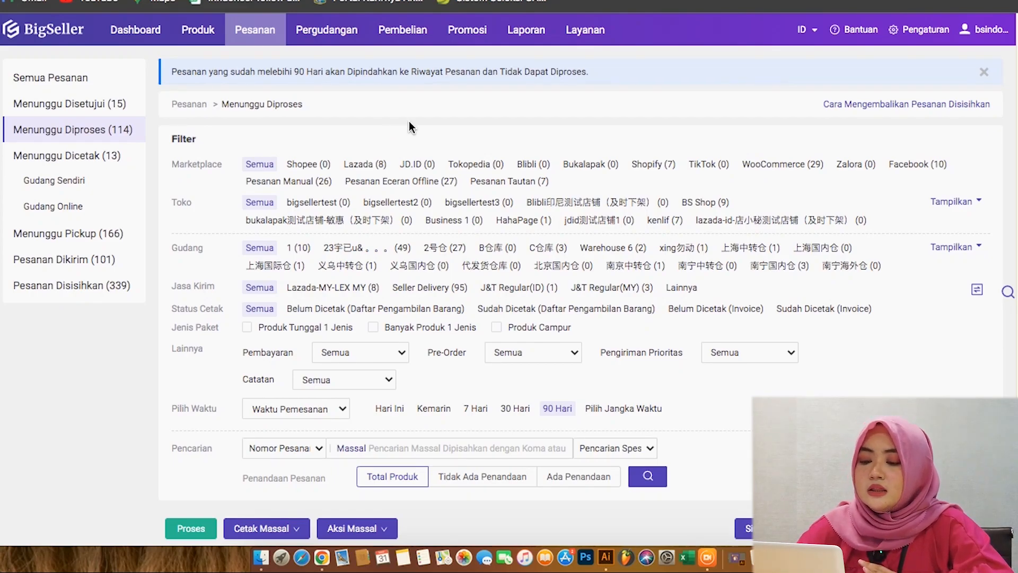
{"action": "scroll", "coordinate": [114, 153], "scroll_direction": "down", "scroll_amount": 2}
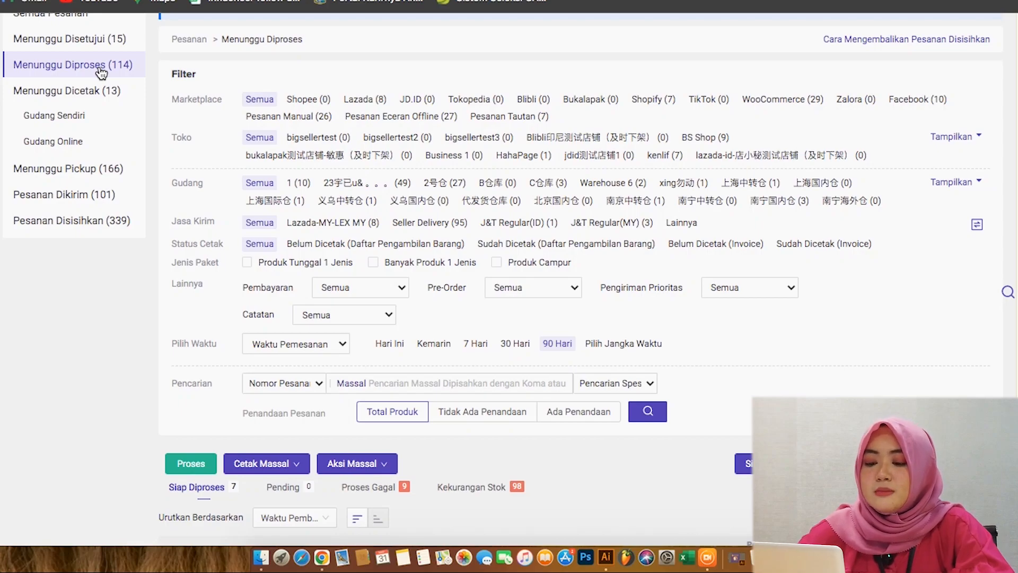
{"action": "scroll", "coordinate": [78, 107], "scroll_direction": "up", "scroll_amount": 1}
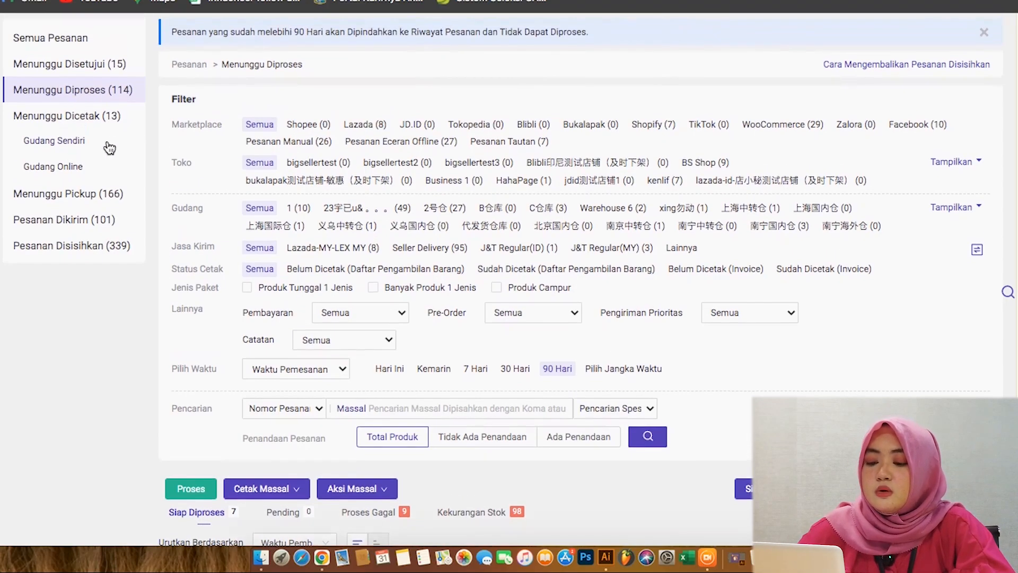
{"action": "scroll", "coordinate": [291, 129], "scroll_direction": "up", "scroll_amount": 2}
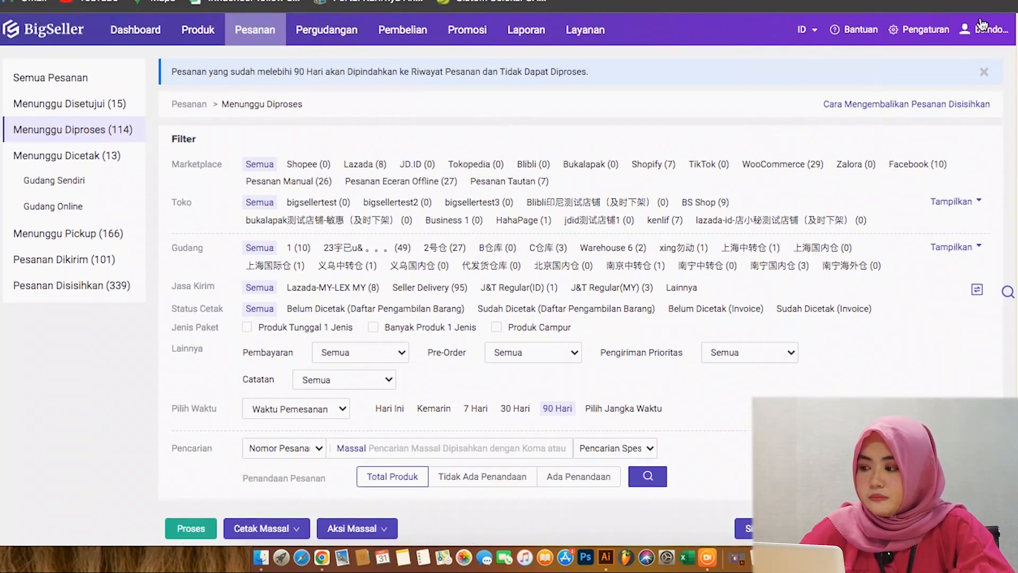
Step: Return to the Proses Pesanan Otomatis rule in the order settings
{"action": "left_click", "coordinate": [937, 32]}
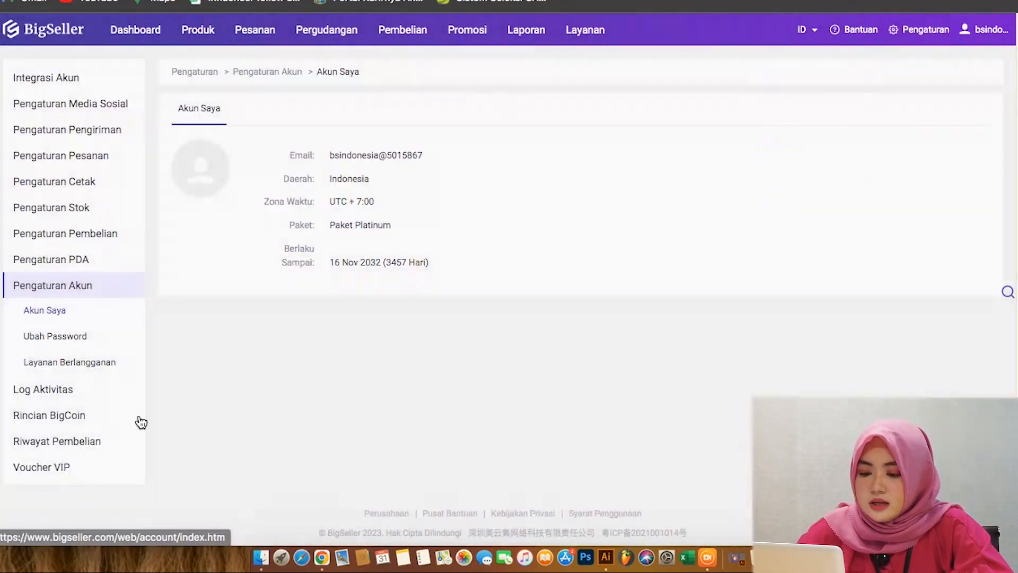
{"action": "left_click", "coordinate": [77, 159]}
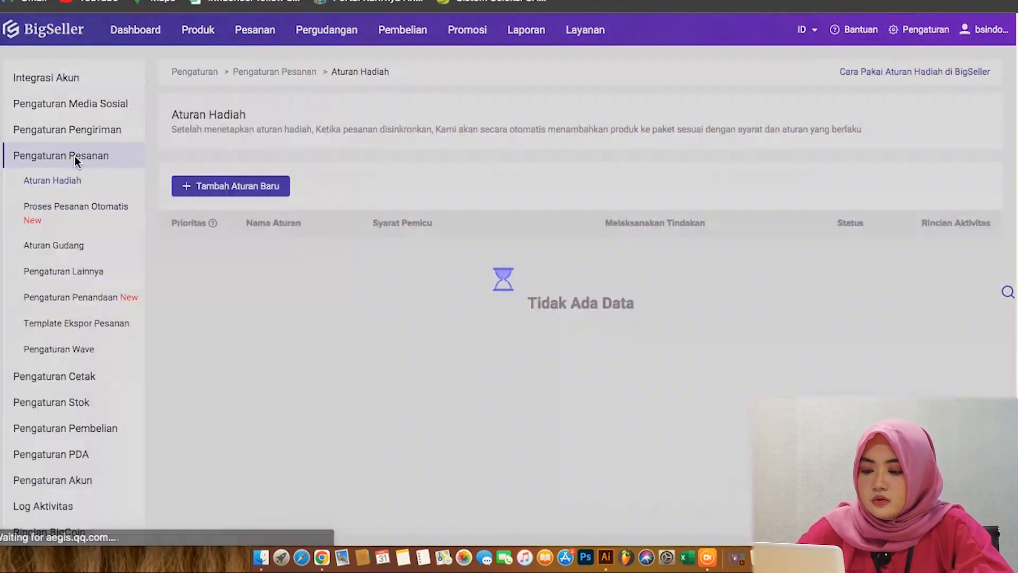
{"action": "left_click", "coordinate": [88, 207]}
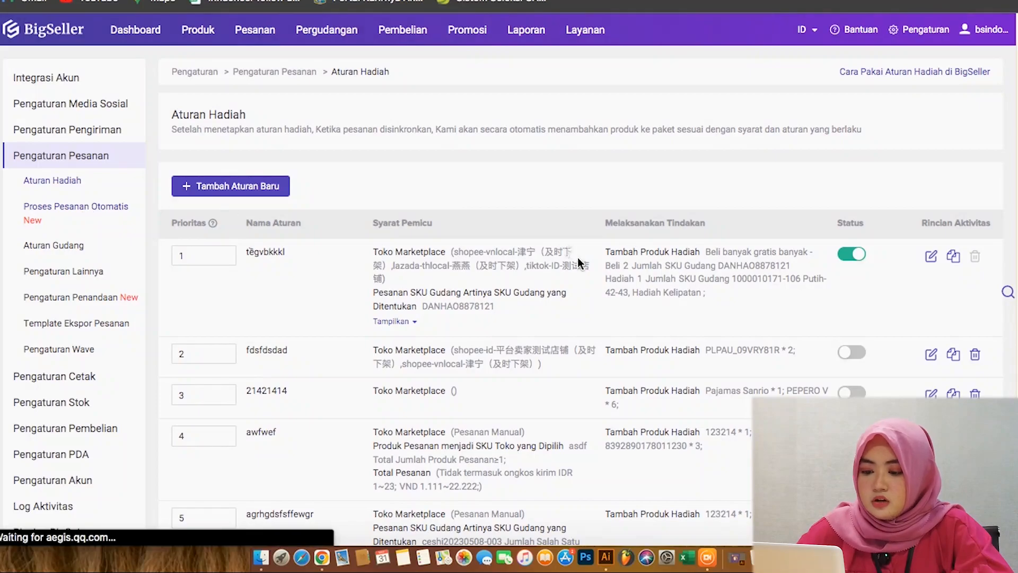
Step: Review the automatic processing rule's conditions, including exception dates, pre-order expiry time, the 24-hour override and estimated profit
{"action": "scroll", "coordinate": [450, 351], "scroll_direction": "down", "scroll_amount": 1}
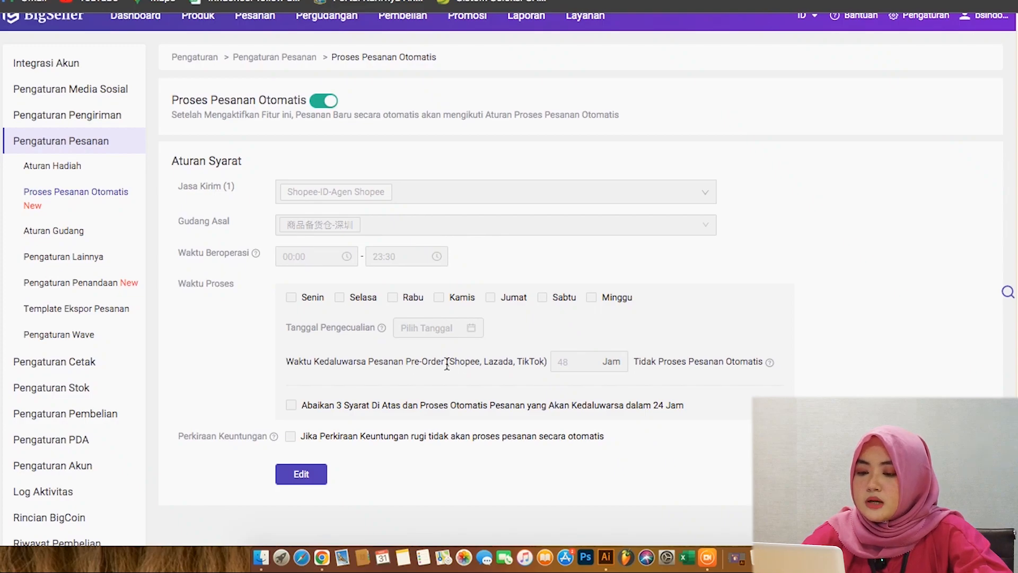
{"action": "scroll", "coordinate": [268, 324], "scroll_direction": "up", "scroll_amount": 1}
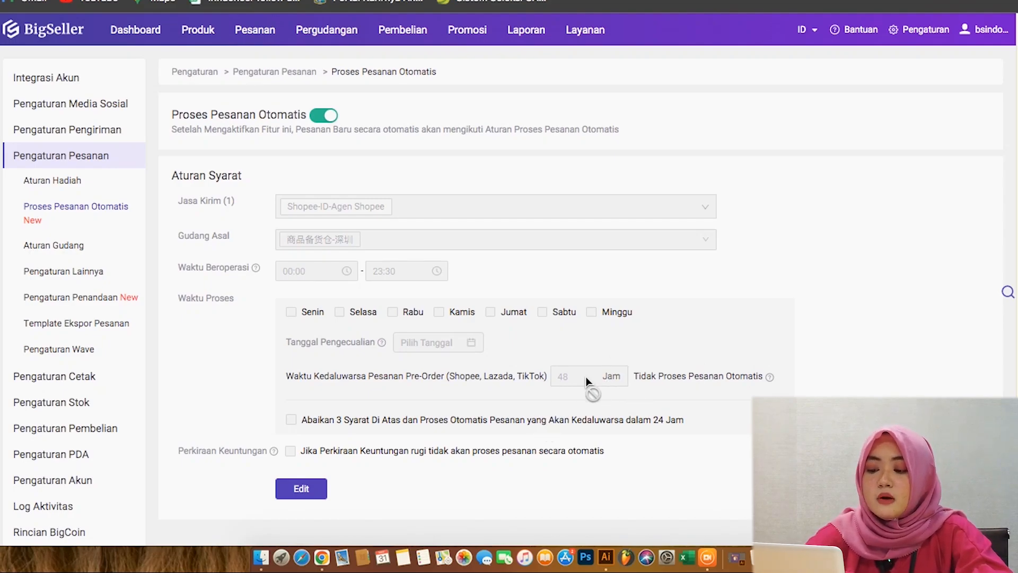
{"action": "scroll", "coordinate": [459, 380], "scroll_direction": "down", "scroll_amount": 1}
{"action": "scroll", "coordinate": [459, 380], "scroll_direction": "down", "scroll_amount": 1}
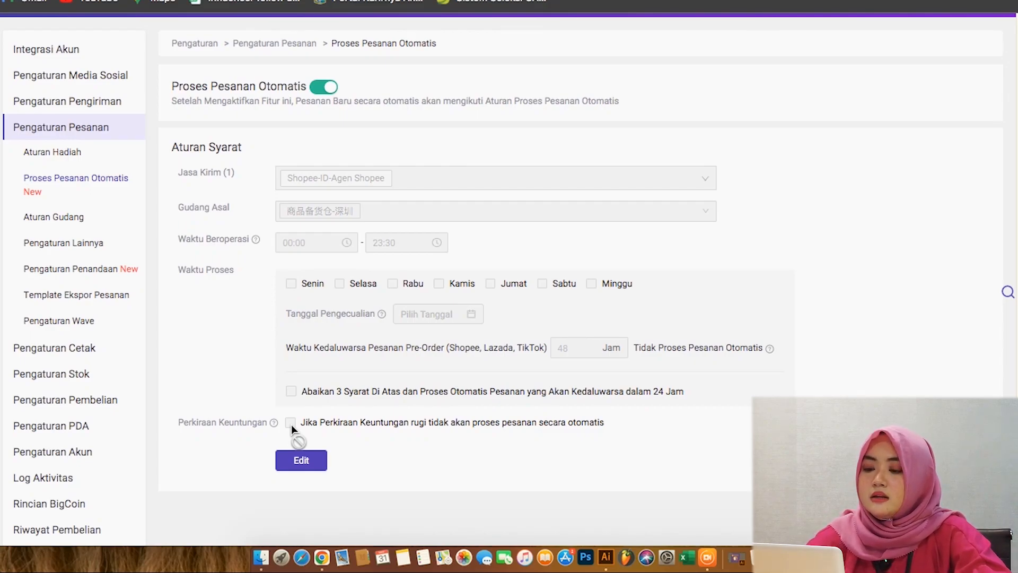
{"action": "scroll", "coordinate": [291, 424], "scroll_direction": "up", "scroll_amount": 1}
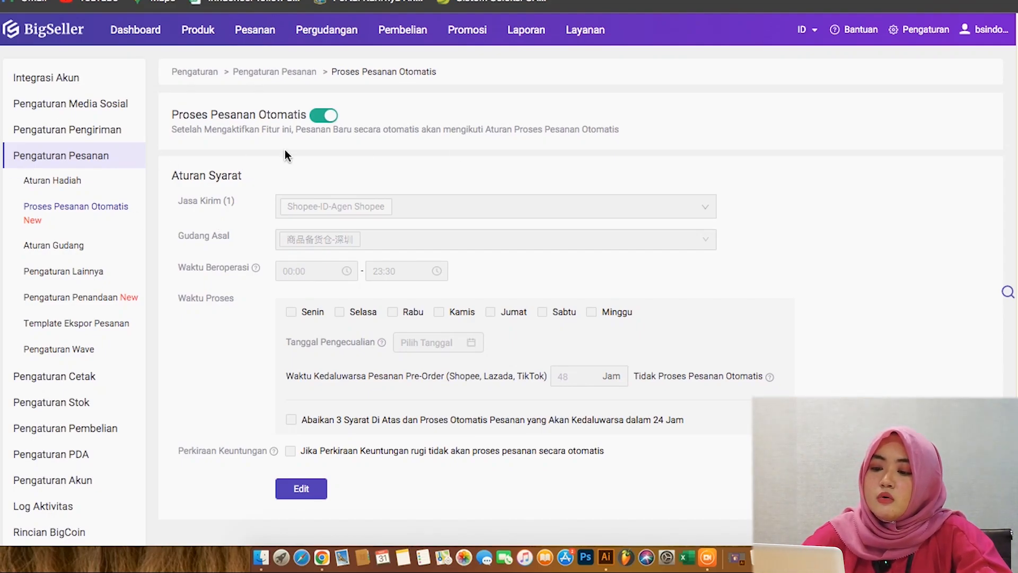
{"action": "scroll", "coordinate": [477, 404], "scroll_direction": "down", "scroll_amount": 3}
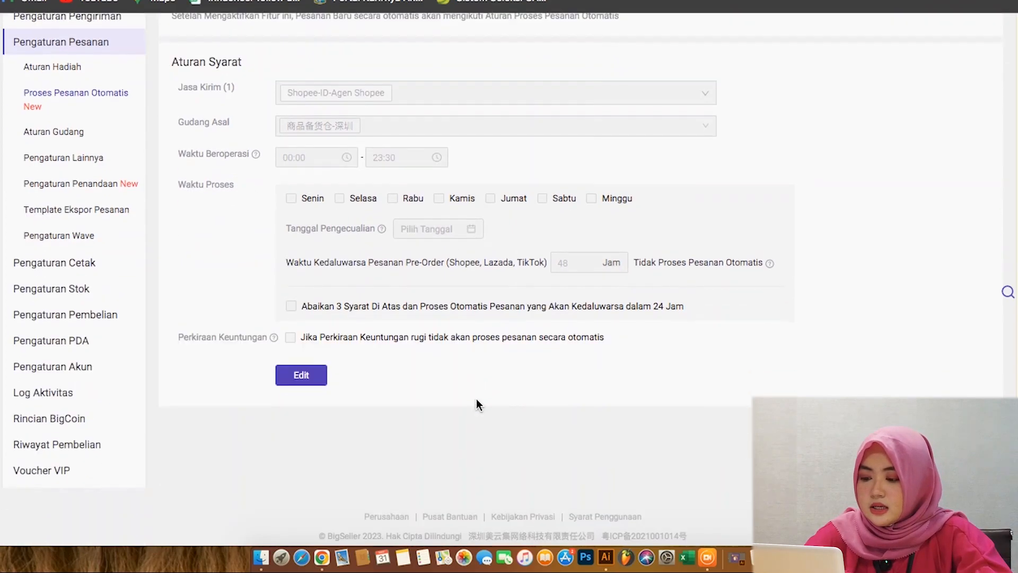
{"action": "scroll", "coordinate": [545, 391], "scroll_direction": "up", "scroll_amount": 3}
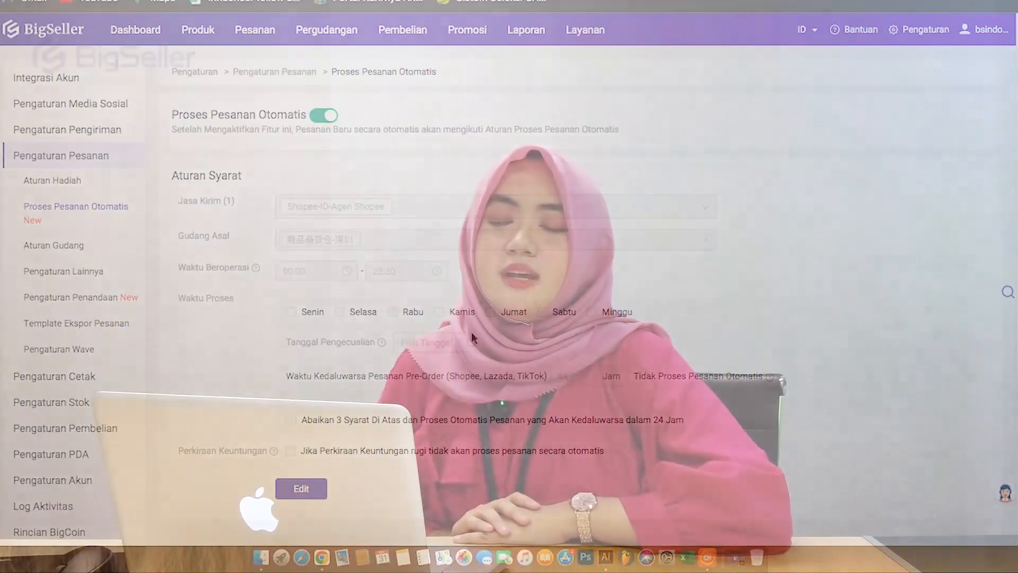